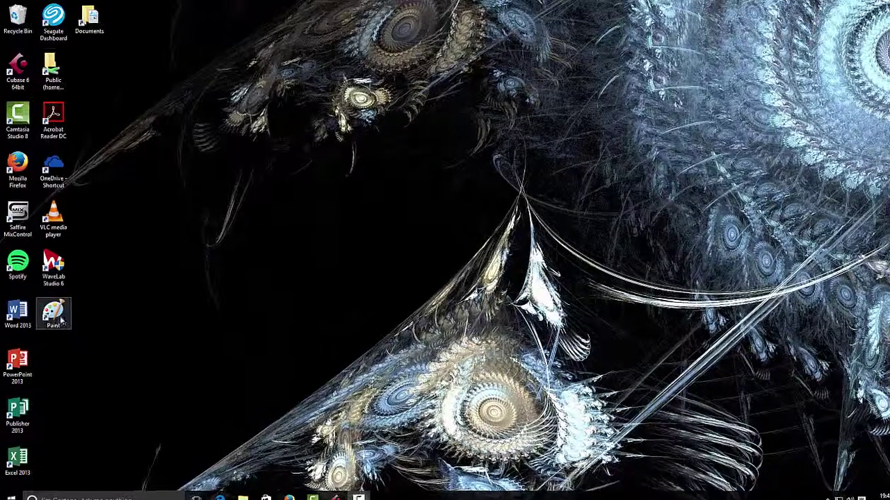
{"action": "double_click", "coordinate": [53, 305]}
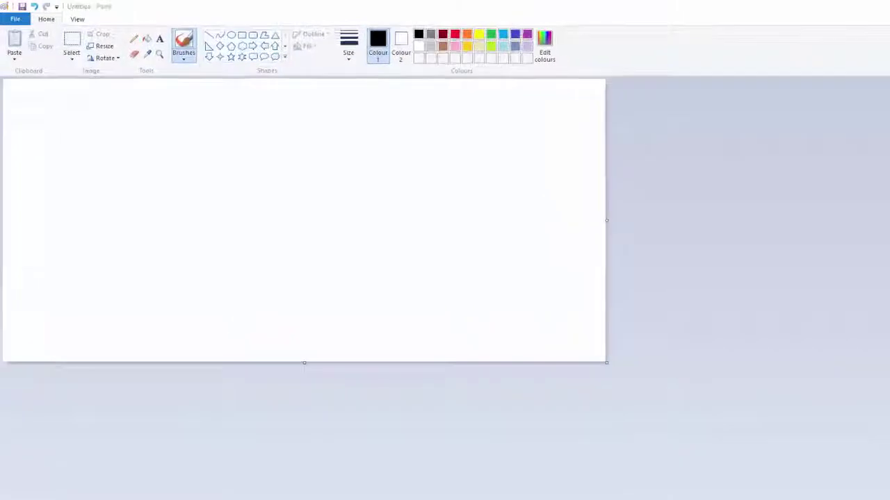
{"action": "key", "text": "alt+F4"}
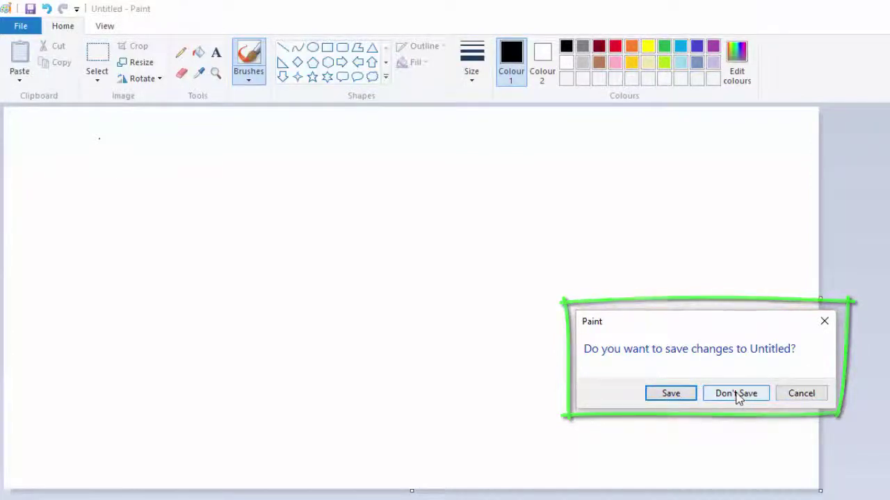
{"action": "left_click", "coordinate": [795, 395]}
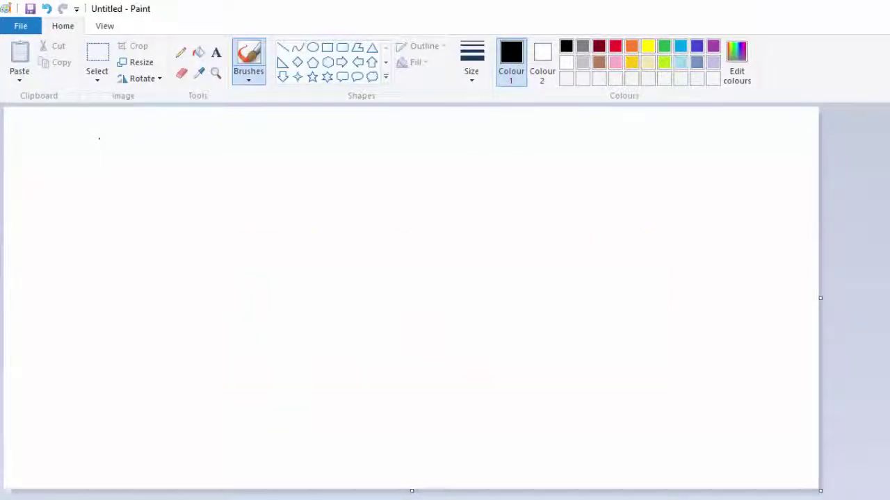
- Draw a large circle for the face with two hexagon eyes inside it
{"action": "left_click", "coordinate": [312, 48]}
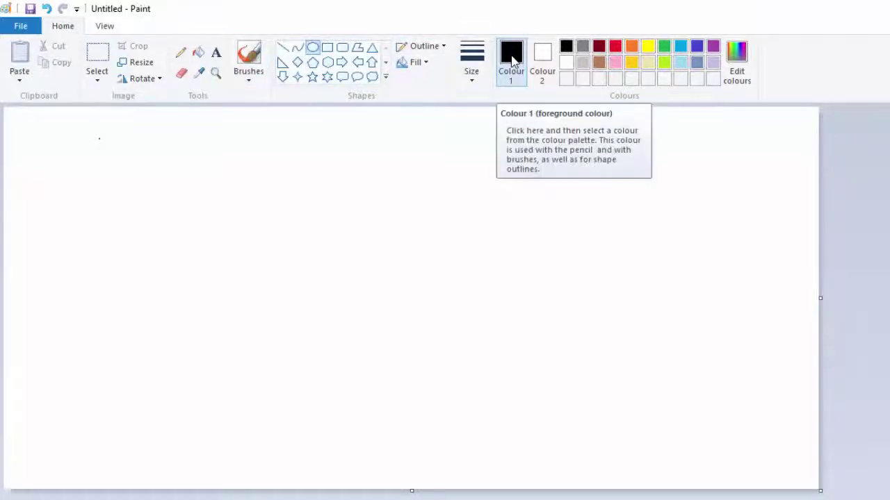
{"action": "left_click_drag", "start_coordinate": [234, 158], "coordinate": [498, 427]}
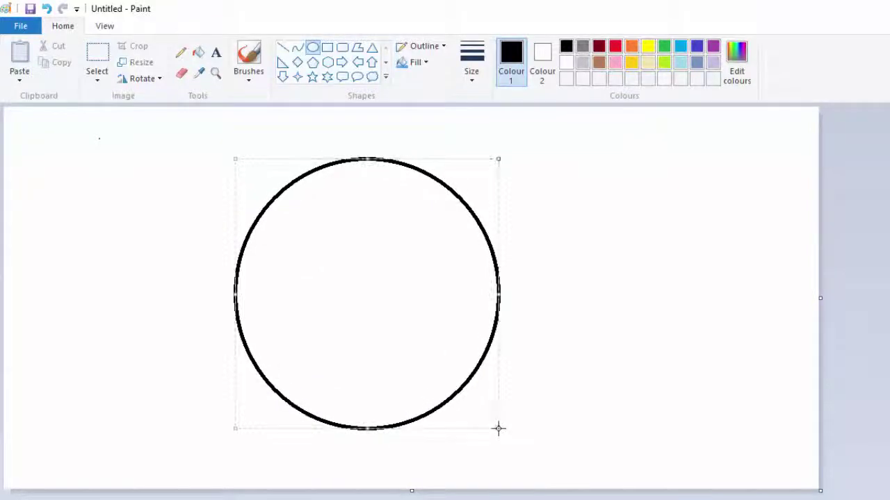
{"action": "left_click", "coordinate": [327, 62]}
{"action": "left_click_drag", "start_coordinate": [290, 269], "coordinate": [342, 300]}
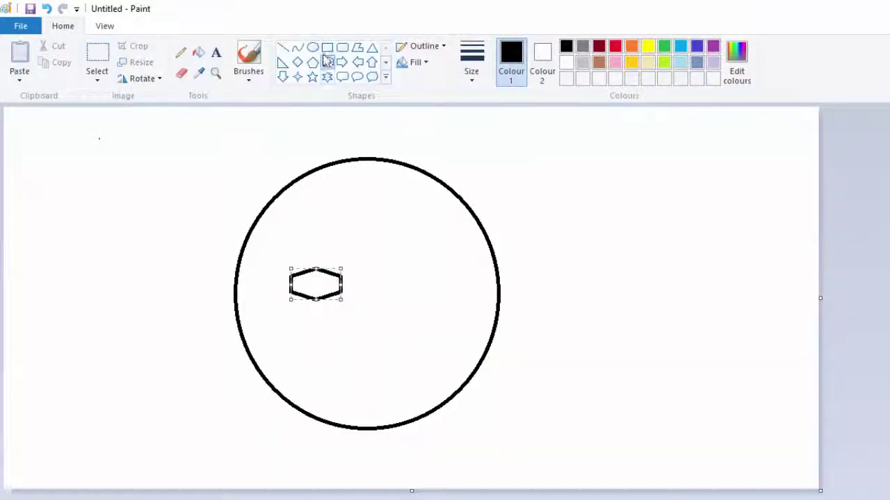
{"action": "mouse_move", "coordinate": [387, 269]}
{"action": "left_mouse_down"}
{"action": "mouse_move", "coordinate": [445, 301]}
{"action": "mouse_move", "coordinate": [437, 299]}
{"action": "left_mouse_up"}
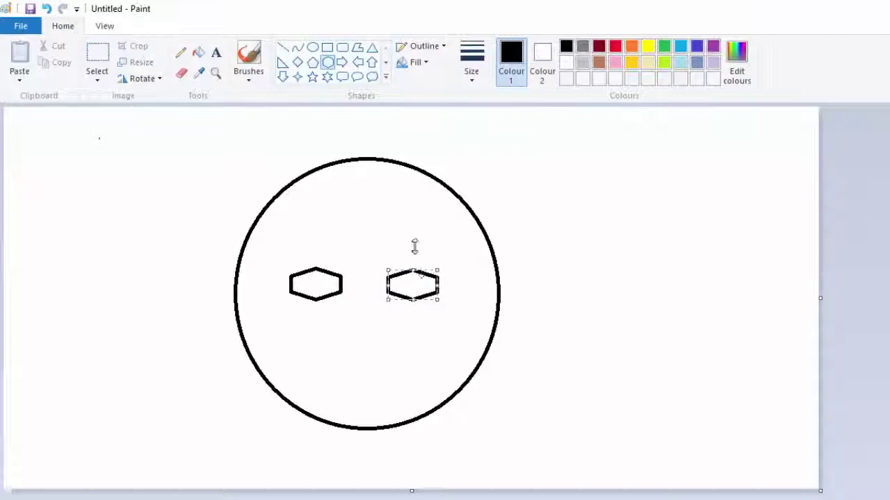
- Add a triangle nose and a curved brown smile below the eyes
{"action": "left_click", "coordinate": [373, 50]}
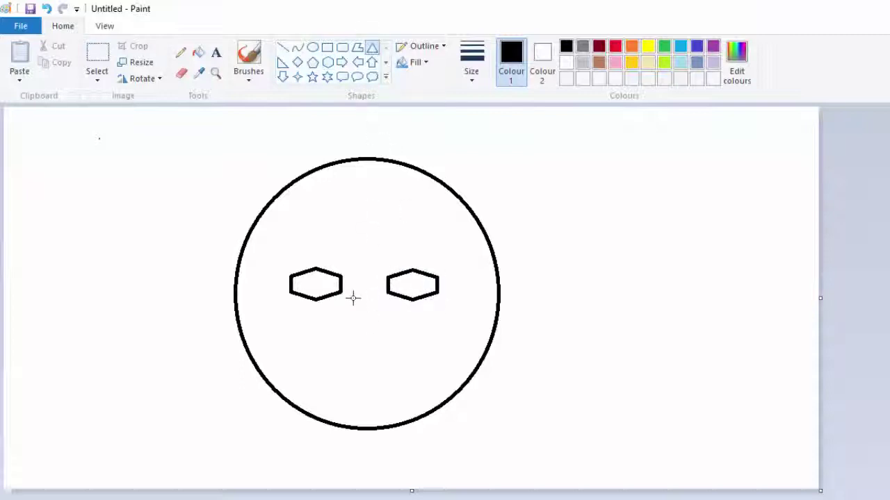
{"action": "left_click_drag", "start_coordinate": [352, 297], "coordinate": [381, 351]}
{"action": "left_click", "coordinate": [298, 47]}
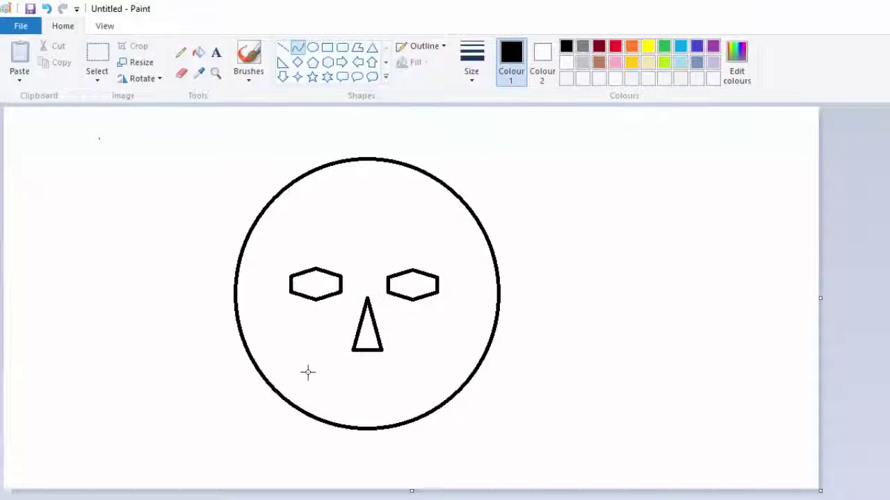
{"action": "left_click_drag", "start_coordinate": [308, 369], "coordinate": [428, 379]}
{"action": "left_click_drag", "start_coordinate": [374, 373], "coordinate": [367, 399]}
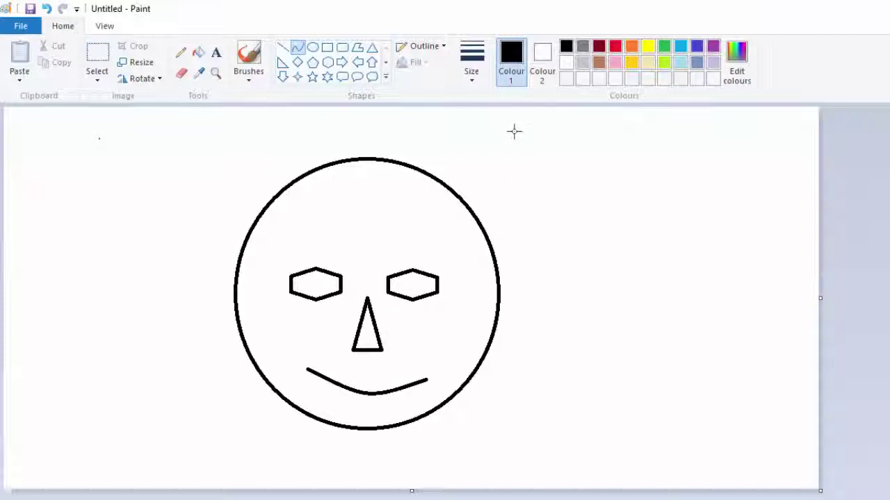
{"action": "left_click", "coordinate": [600, 64]}
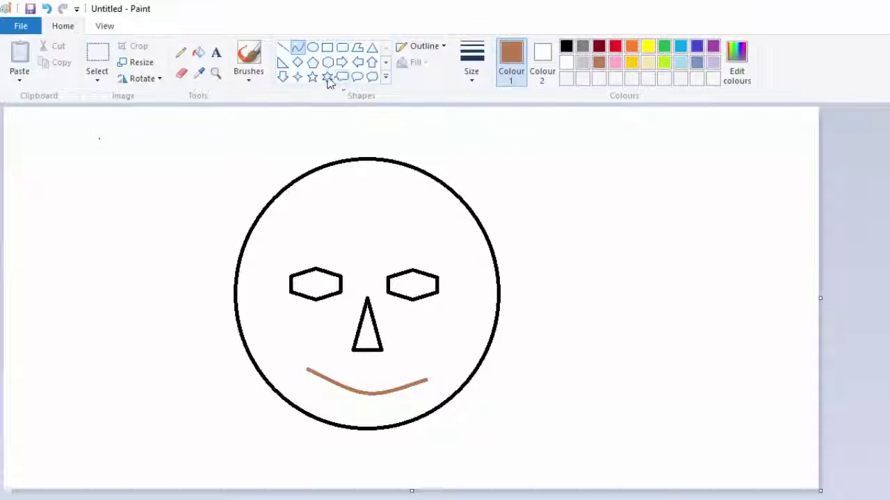
- Paint brown curls across the top of the face with the thickest brush size
{"action": "left_click", "coordinate": [248, 66]}
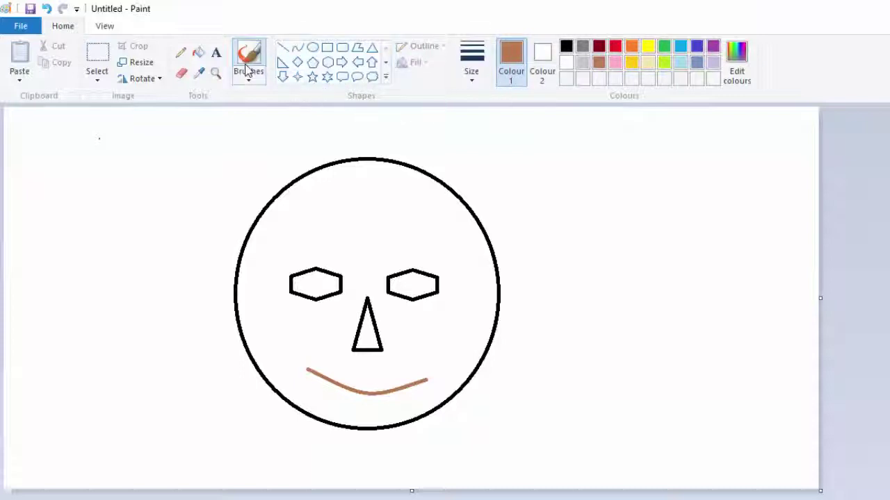
{"action": "left_click", "coordinate": [472, 67]}
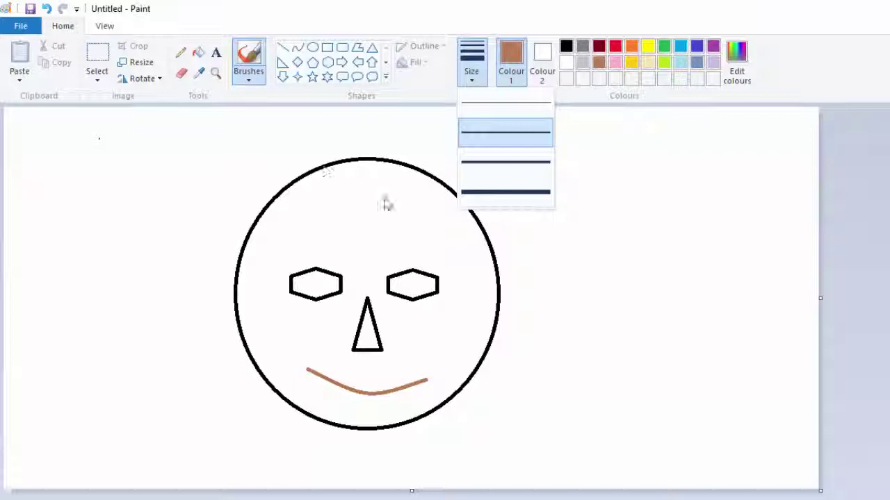
{"action": "left_click", "coordinate": [492, 195]}
{"action": "mouse_move", "coordinate": [216, 285]}
{"action": "left_mouse_down"}
{"action": "mouse_move", "coordinate": [225, 260]}
{"action": "mouse_move", "coordinate": [246, 273]}
{"action": "mouse_move", "coordinate": [249, 228]}
{"action": "mouse_move", "coordinate": [235, 225]}
{"action": "mouse_move", "coordinate": [267, 205]}
{"action": "mouse_move", "coordinate": [321, 198]}
{"action": "mouse_move", "coordinate": [326, 207]}
{"action": "mouse_move", "coordinate": [327, 188]}
{"action": "mouse_move", "coordinate": [393, 161]}
{"action": "mouse_move", "coordinate": [389, 198]}
{"action": "mouse_move", "coordinate": [428, 207]}
{"action": "mouse_move", "coordinate": [455, 194]}
{"action": "mouse_move", "coordinate": [435, 208]}
{"action": "mouse_move", "coordinate": [436, 242]}
{"action": "mouse_move", "coordinate": [478, 264]}
{"action": "mouse_move", "coordinate": [495, 228]}
{"action": "mouse_move", "coordinate": [498, 288]}
{"action": "left_mouse_up"}
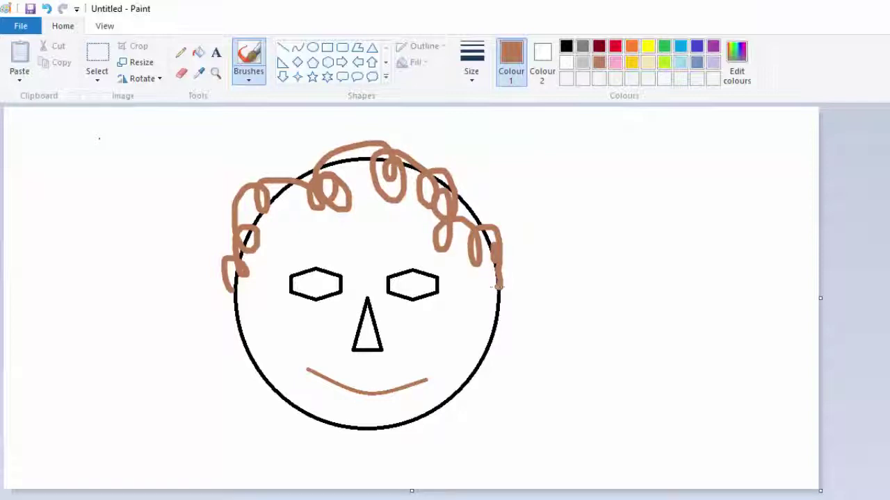
{"action": "left_click", "coordinate": [19, 27]}
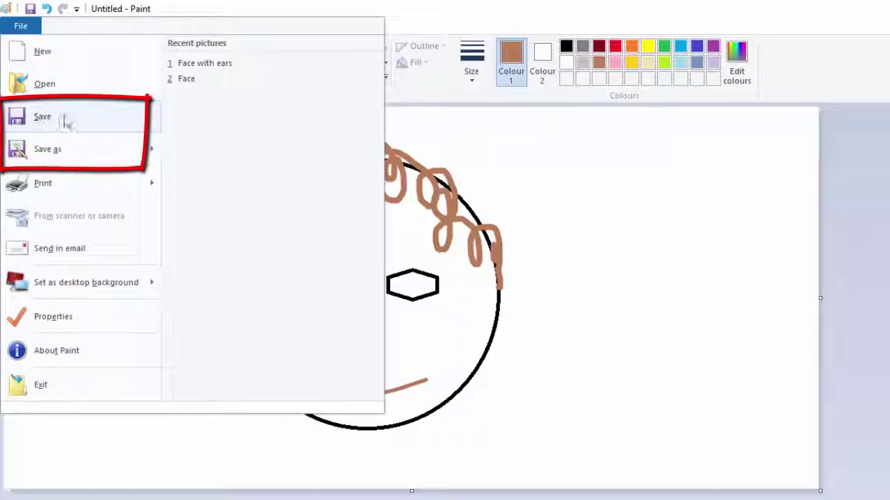
{"action": "mouse_move", "coordinate": [70, 154]}
{"action": "left_click", "coordinate": [67, 119]}
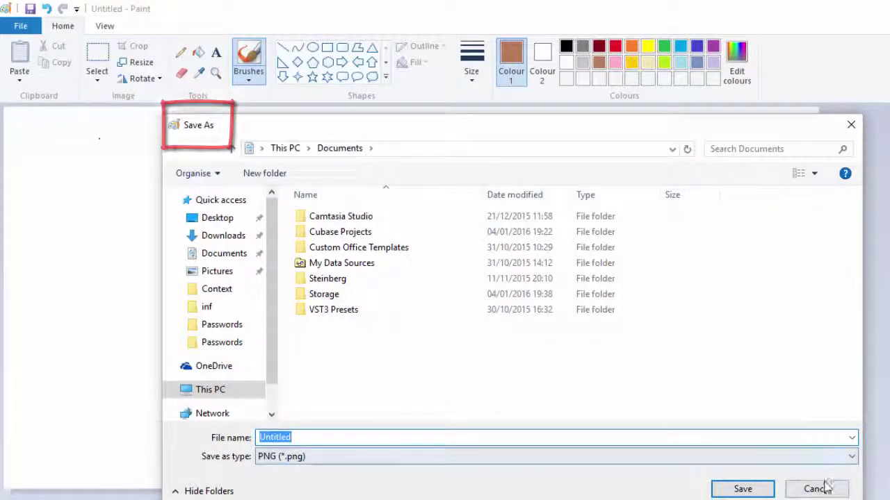
{"action": "left_click", "coordinate": [817, 489]}
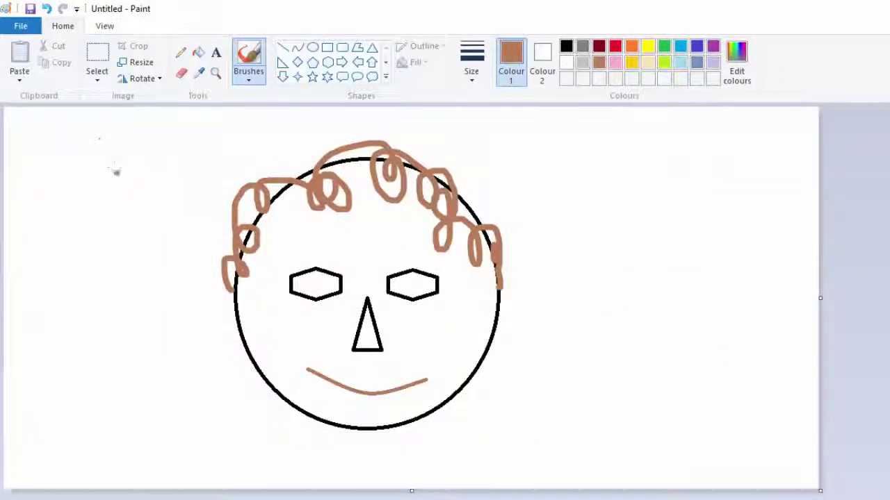
- Save the drawing as the PNG 'Face' in Documents, then close Paint
{"action": "left_click", "coordinate": [20, 26]}
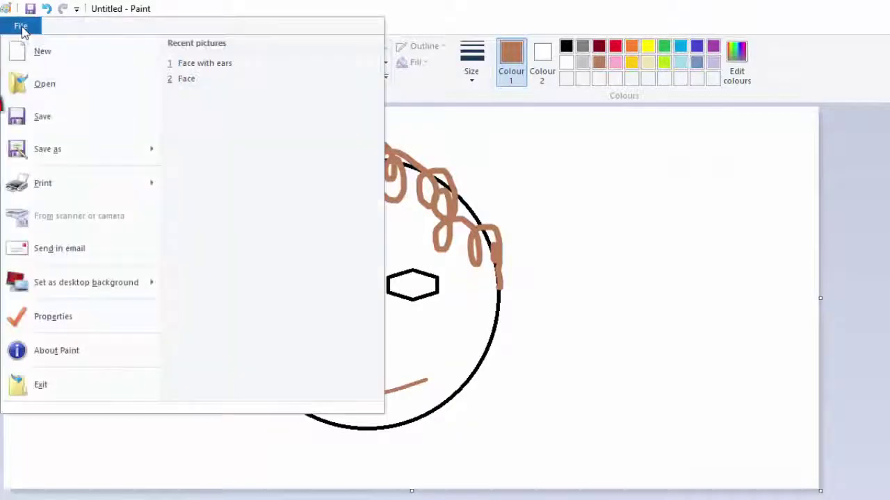
{"action": "left_click", "coordinate": [40, 151]}
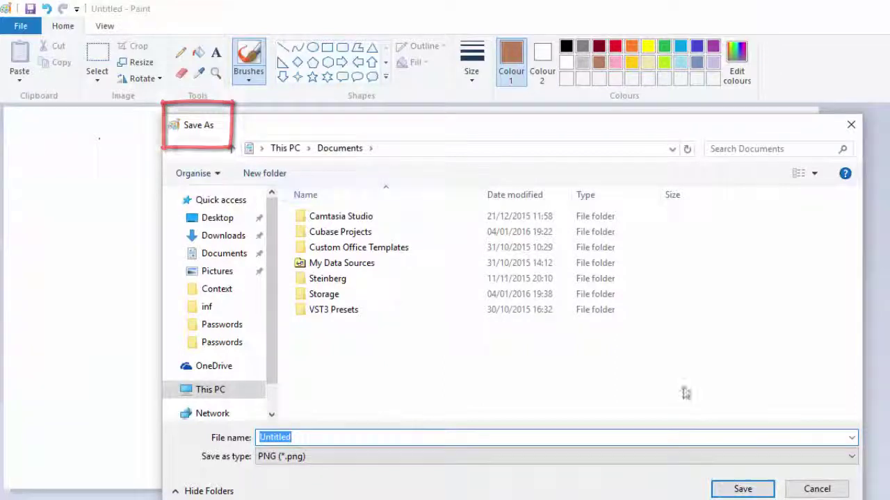
{"action": "left_click_drag", "start_coordinate": [634, 135], "coordinate": [573, 151]}
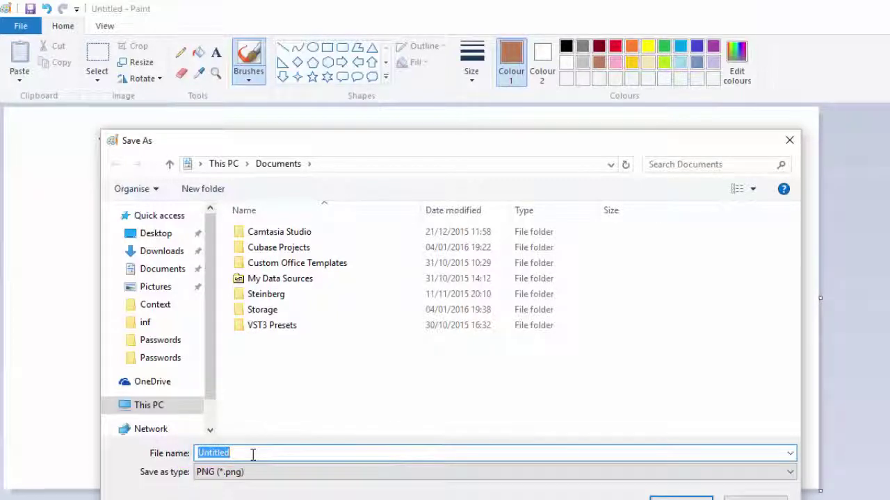
{"action": "type", "text": "Face"}
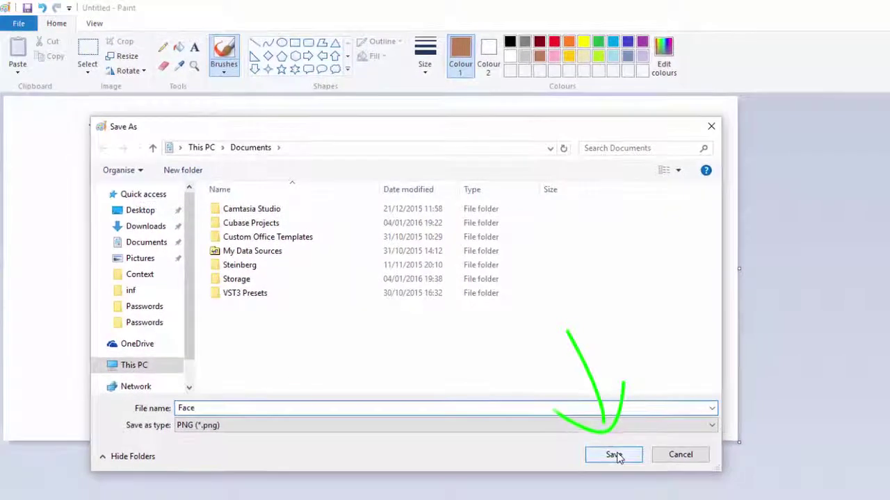
{"action": "left_click", "coordinate": [632, 467]}
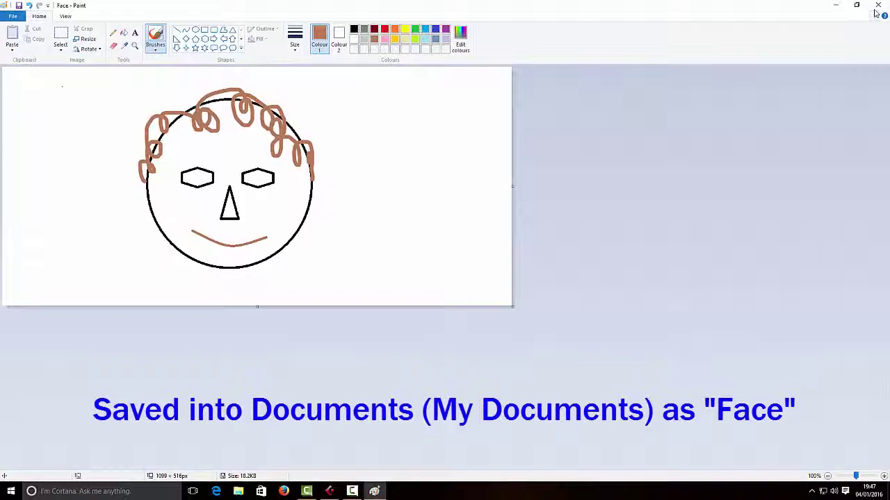
{"action": "left_click", "coordinate": [879, 6]}
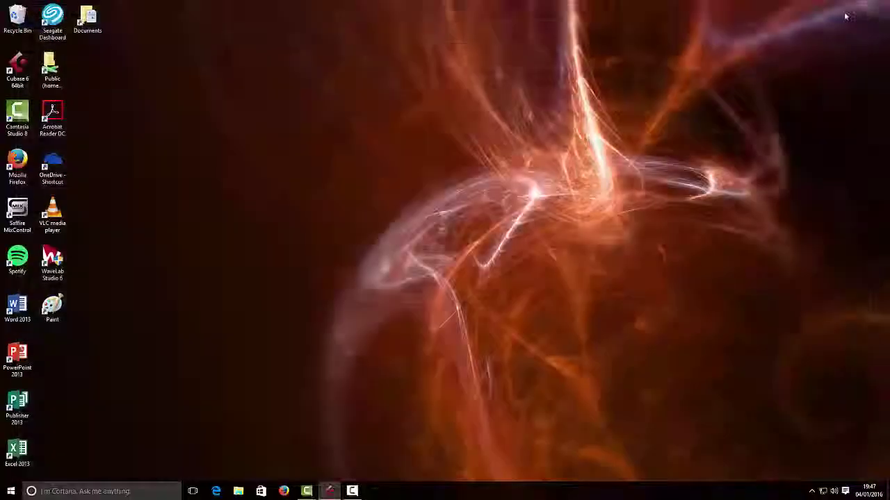
- Open Face from the Documents folder in Paint using Open with
{"action": "double_click", "coordinate": [95, 22]}
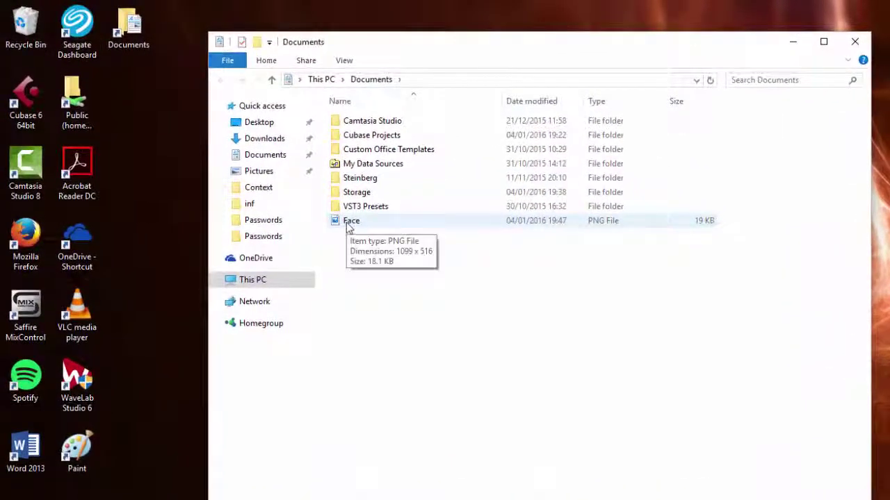
{"action": "left_click", "coordinate": [348, 229]}
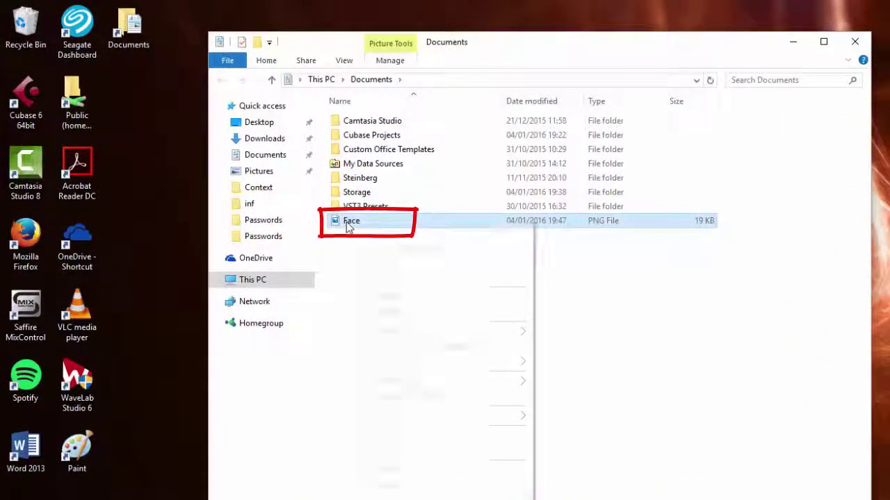
{"action": "right_click", "coordinate": [348, 228]}
{"action": "mouse_move", "coordinate": [451, 368]}
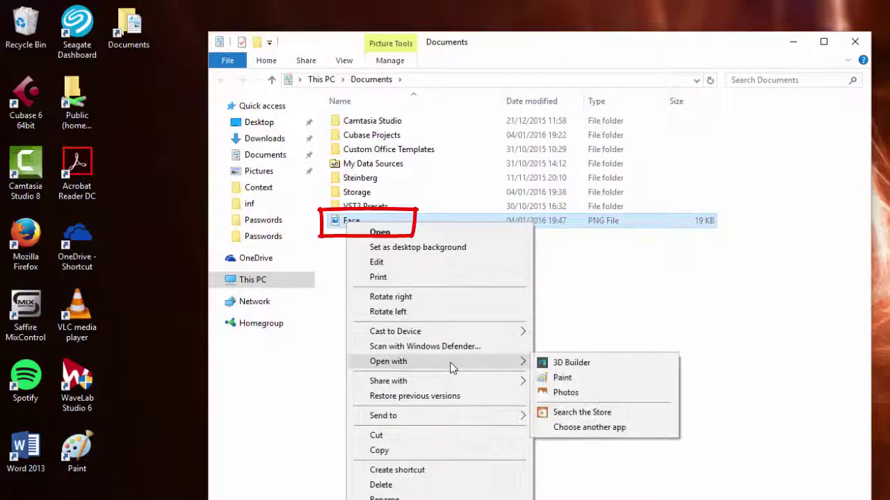
{"action": "left_click", "coordinate": [563, 381]}
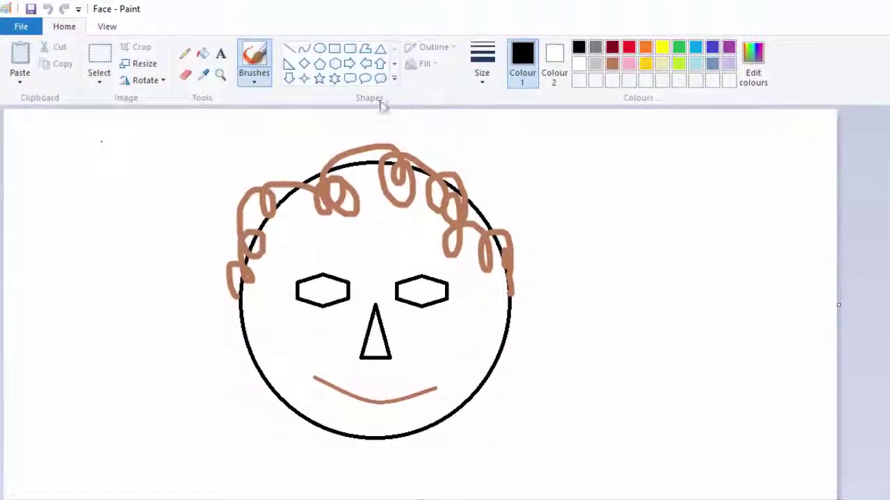
- Switch to the brush with blue selected for painting the pupils
{"action": "left_click", "coordinate": [254, 55]}
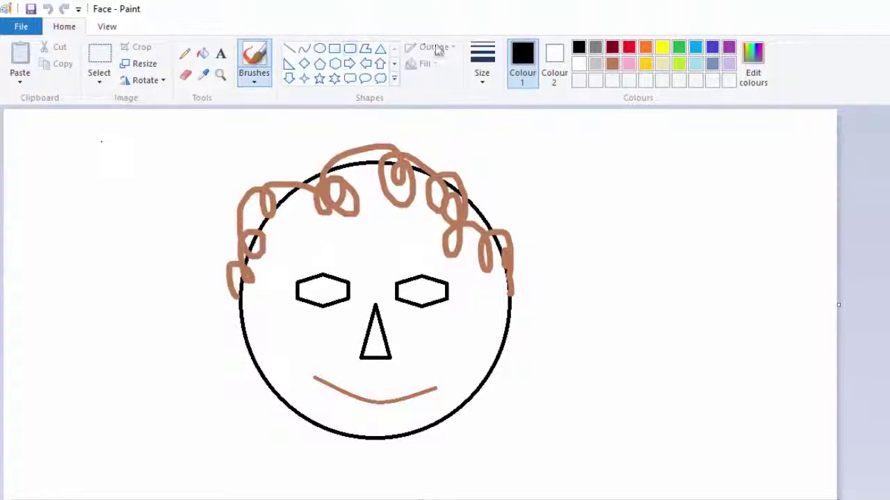
{"action": "left_click", "coordinate": [712, 48]}
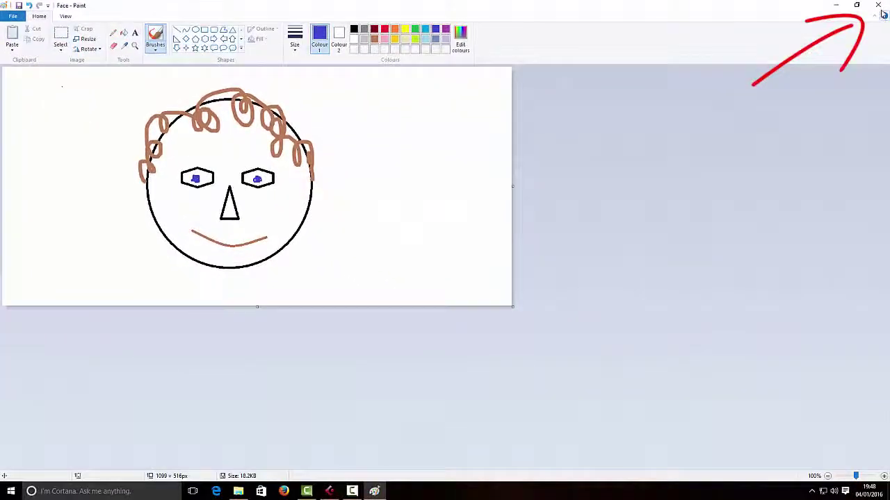
- Close the Face drawing to bring up the save-changes prompt
{"action": "left_click", "coordinate": [880, 7]}
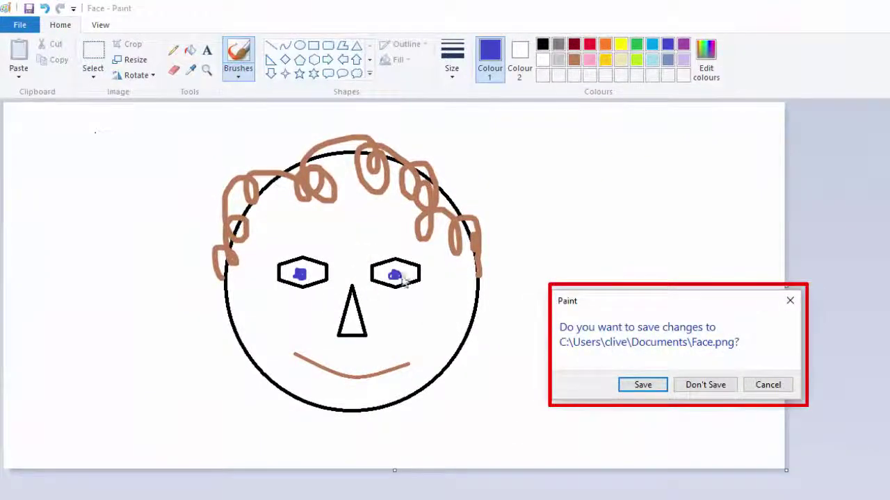
{"action": "left_click", "coordinate": [642, 386]}
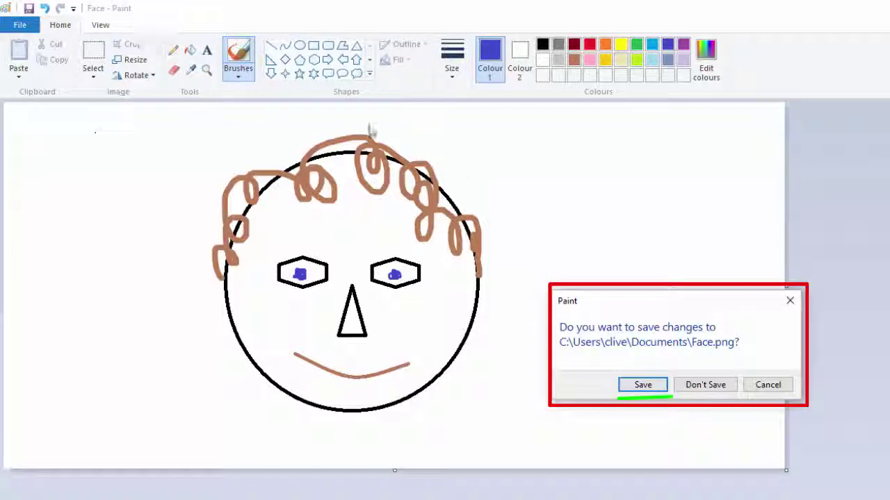
- Cancel the prompt, save the blue-eyed drawing over Face, and exit Paint
{"action": "left_click", "coordinate": [765, 386]}
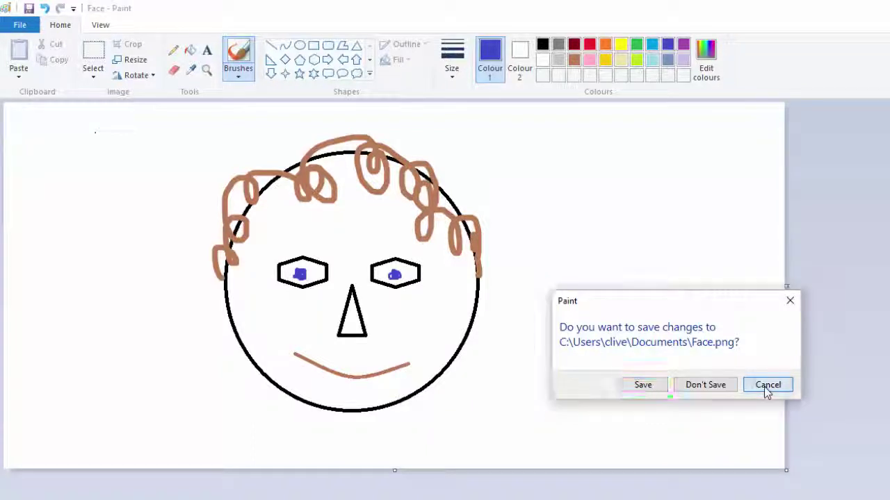
{"action": "left_click", "coordinate": [20, 25]}
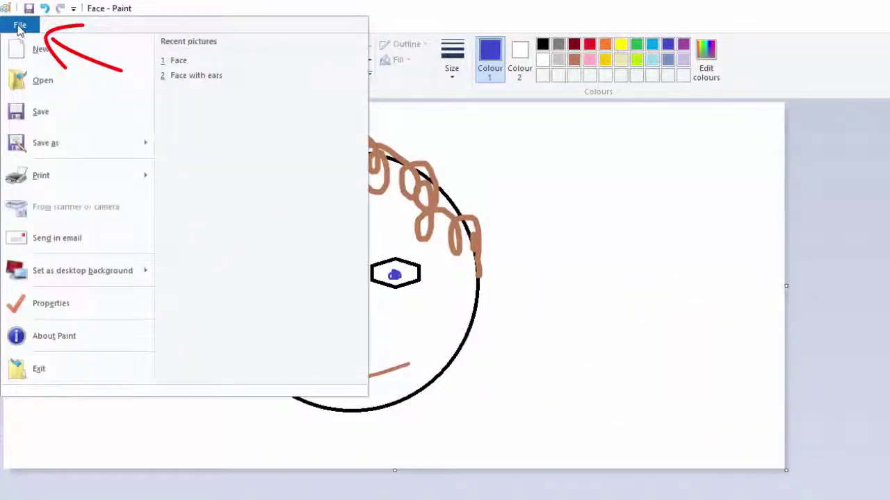
{"action": "left_click", "coordinate": [40, 115]}
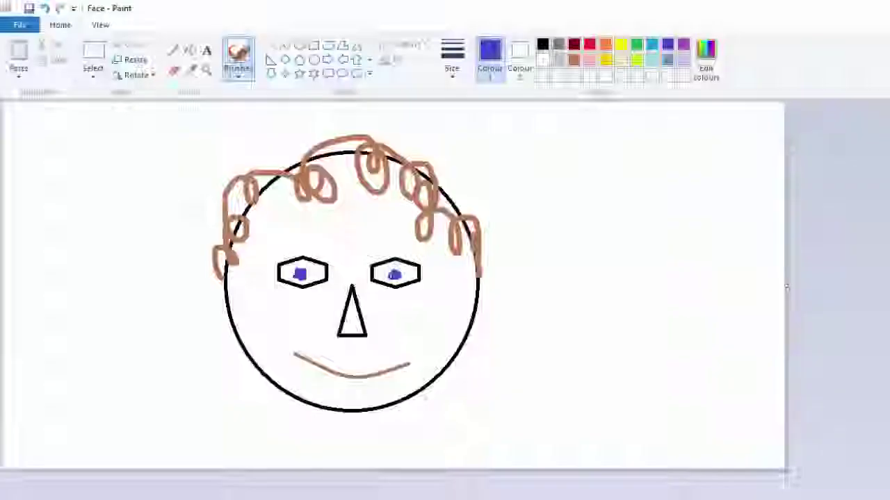
{"action": "left_click", "coordinate": [19, 25]}
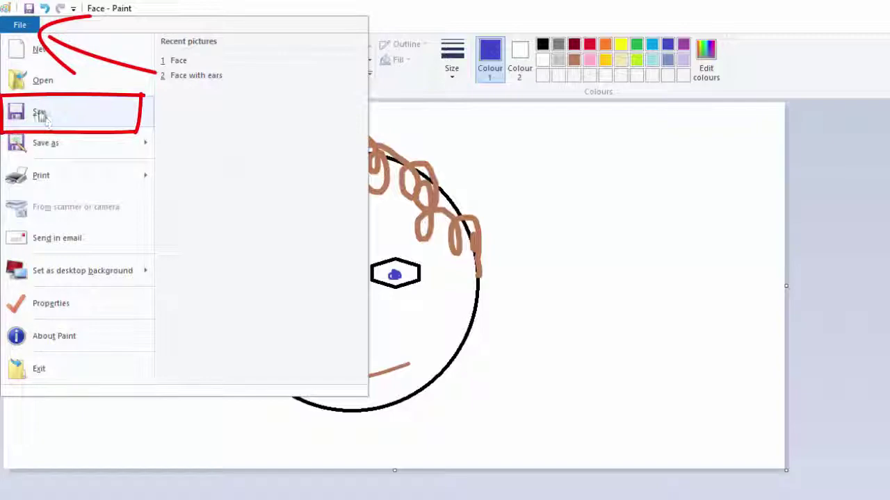
{"action": "left_click", "coordinate": [43, 114]}
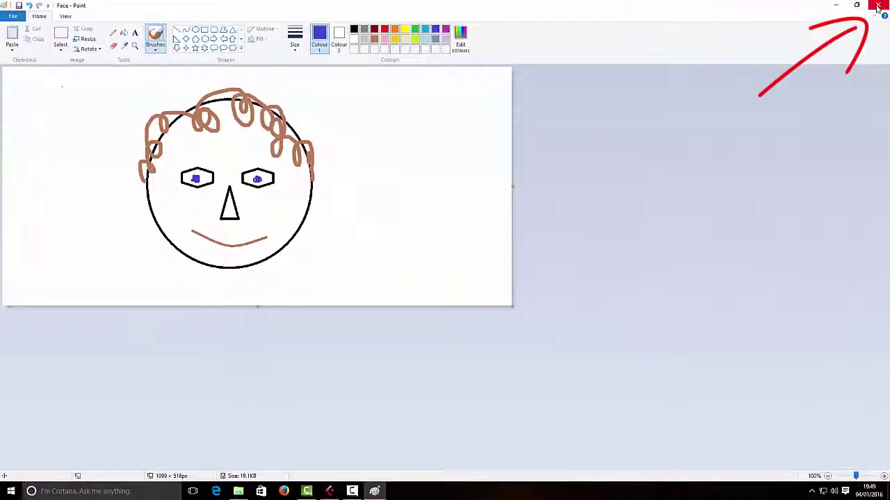
{"action": "left_click", "coordinate": [877, 7]}
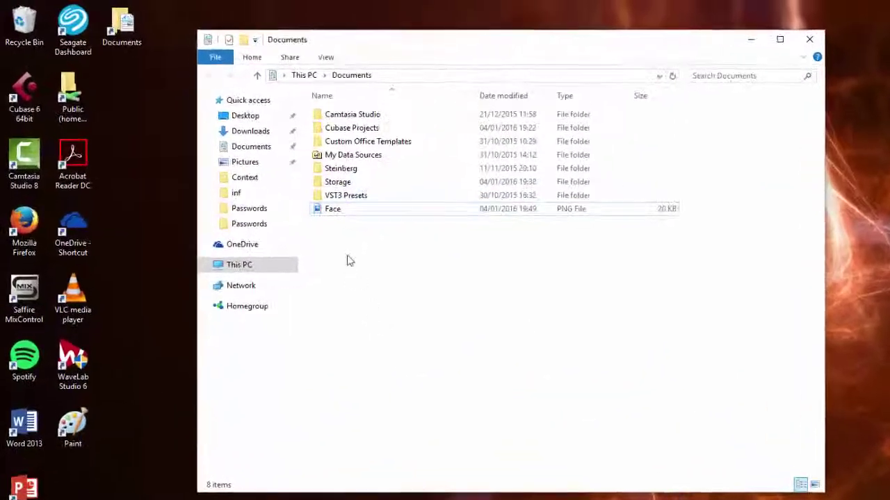
- Open Face from Documents in Paint through the right-click Open with menu
{"action": "left_click", "coordinate": [331, 212]}
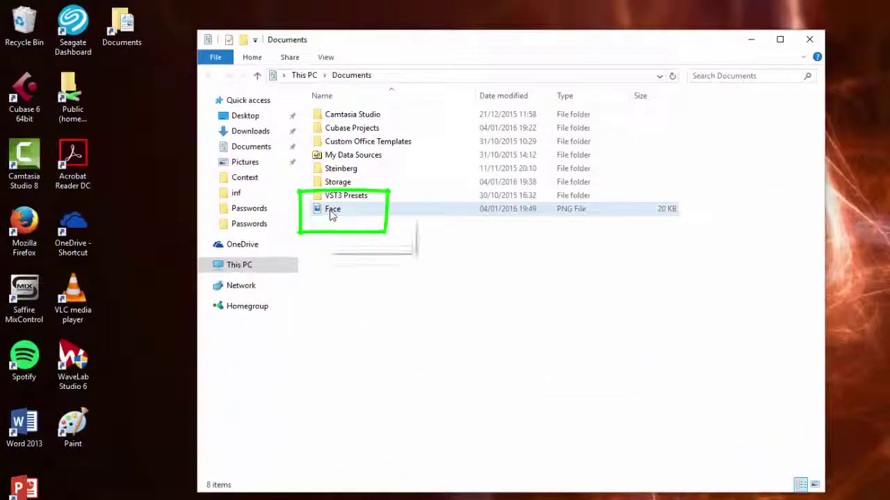
{"action": "right_click", "coordinate": [330, 216]}
{"action": "mouse_move", "coordinate": [368, 342]}
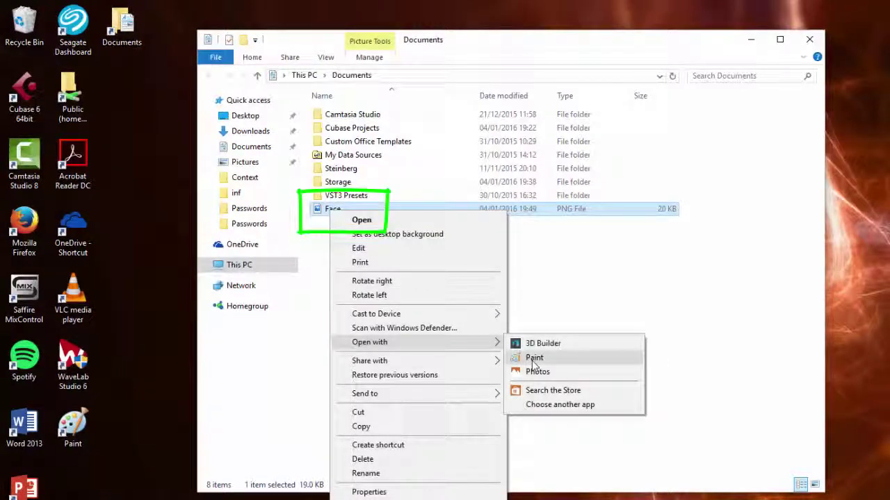
{"action": "left_click", "coordinate": [533, 358]}
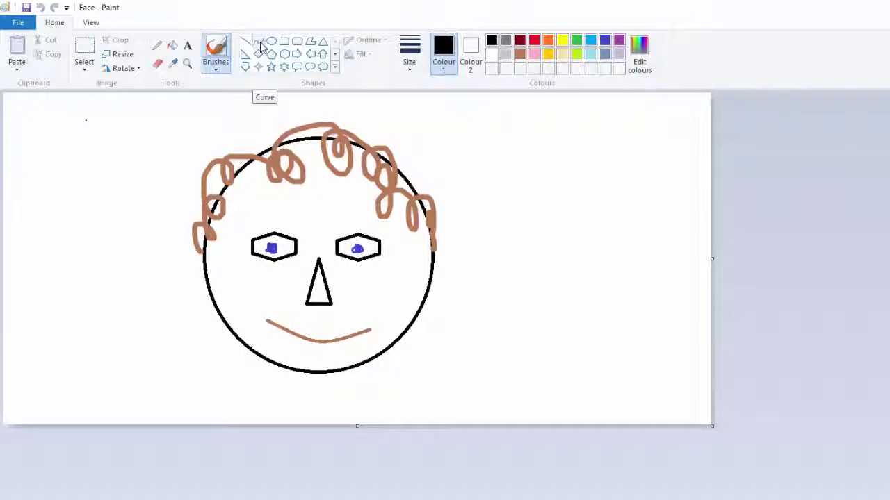
- Draw curved ears on the right and left sides of the head
{"action": "left_click", "coordinate": [259, 42]}
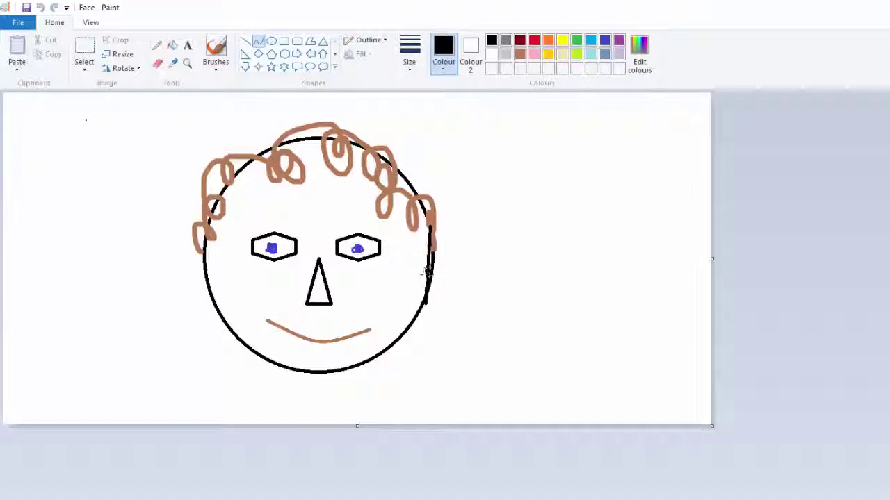
{"action": "left_click_drag", "start_coordinate": [425, 265], "coordinate": [465, 262]}
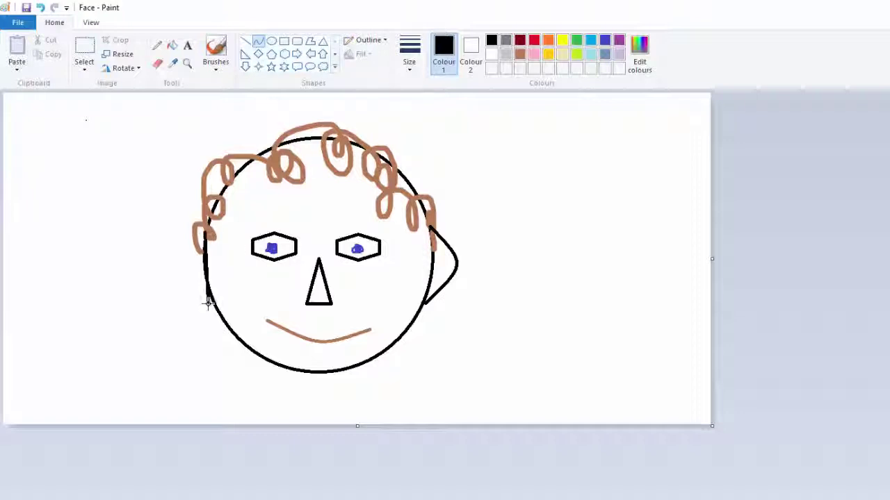
{"action": "left_click_drag", "start_coordinate": [205, 270], "coordinate": [174, 274]}
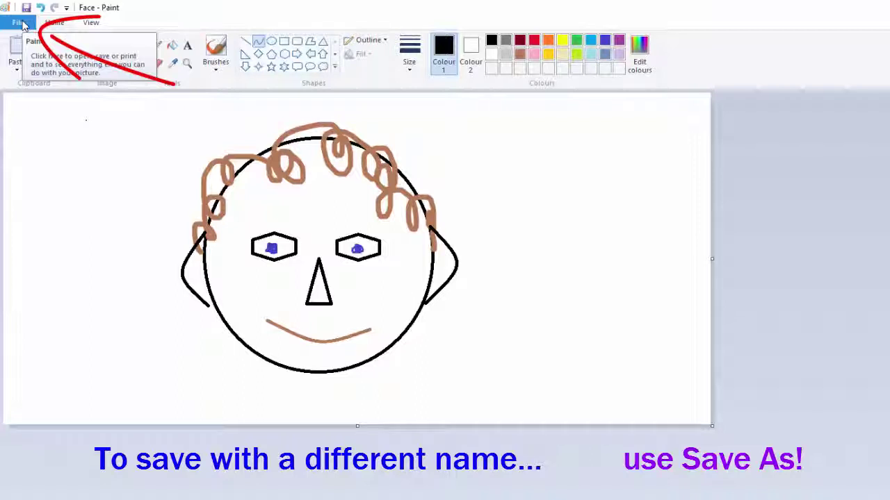
- Save a PNG copy named 'Face with ears' in Documents
{"action": "left_click", "coordinate": [20, 23]}
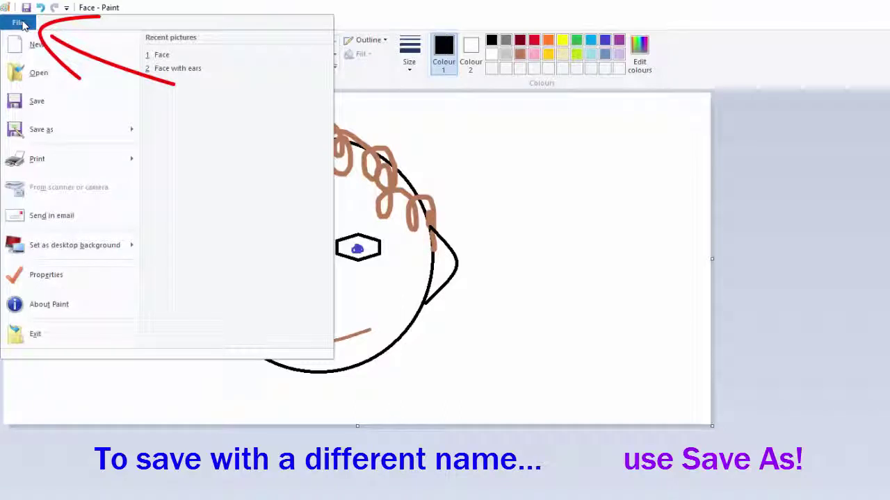
{"action": "mouse_move", "coordinate": [37, 134]}
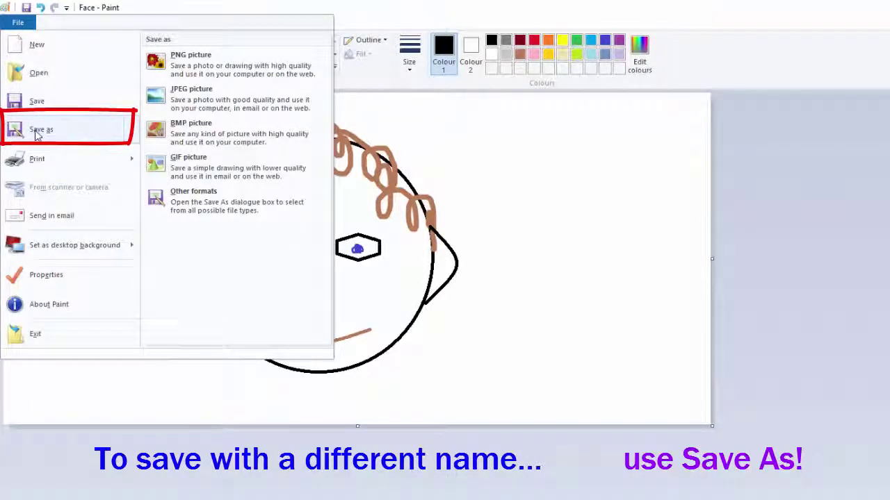
{"action": "left_click", "coordinate": [34, 134]}
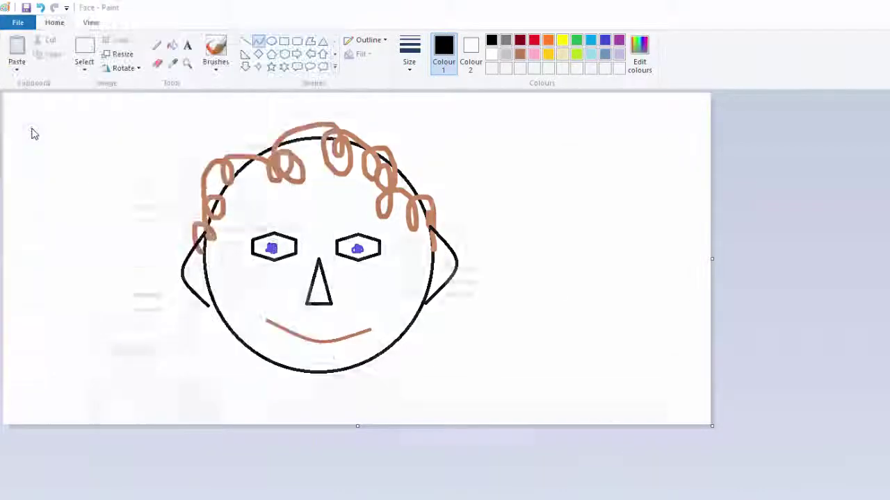
{"action": "left_click_drag", "start_coordinate": [164, 130], "coordinate": [154, 110]}
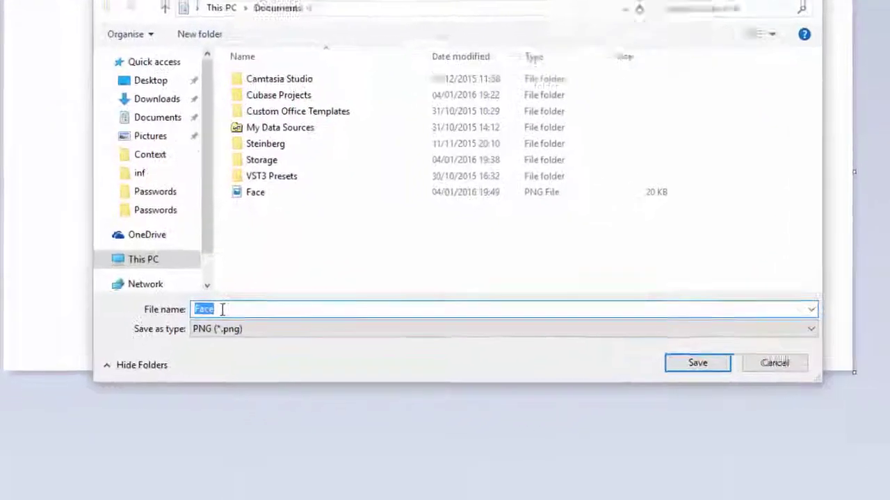
{"action": "left_click", "coordinate": [223, 310]}
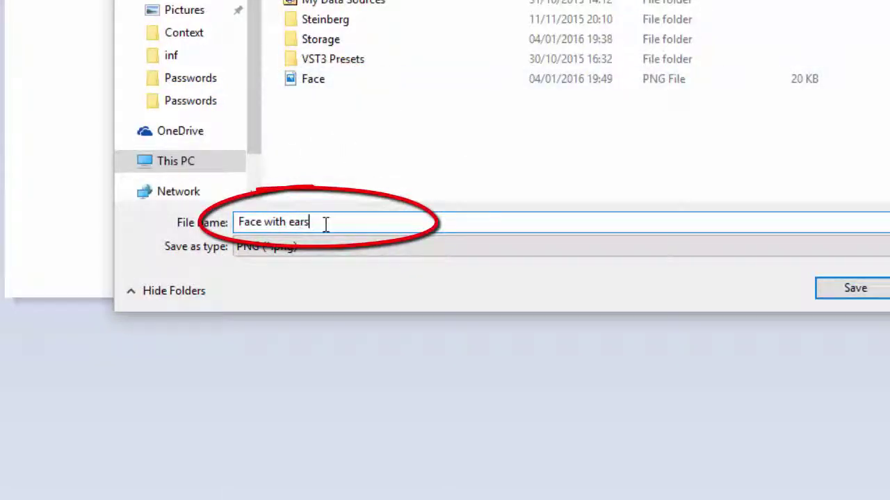
{"action": "left_click", "coordinate": [855, 288]}
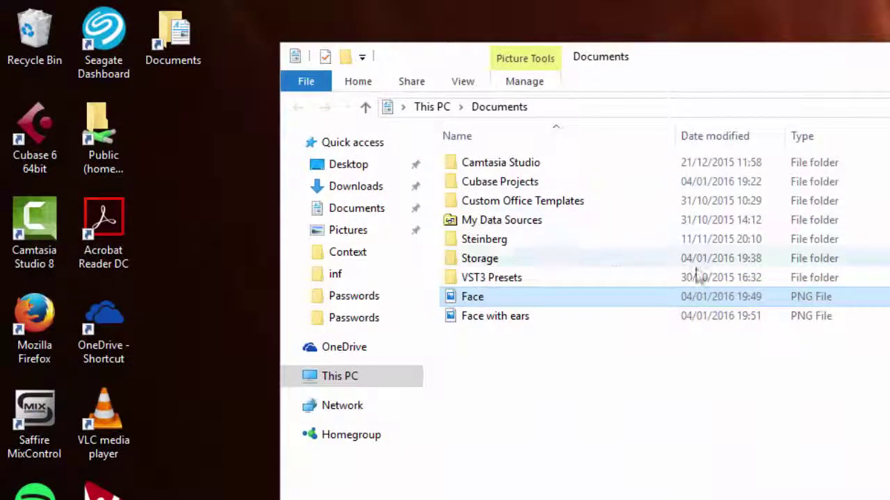
- Open the 'Face' file in Paint from File Explorer to check it
{"action": "right_click", "coordinate": [474, 300]}
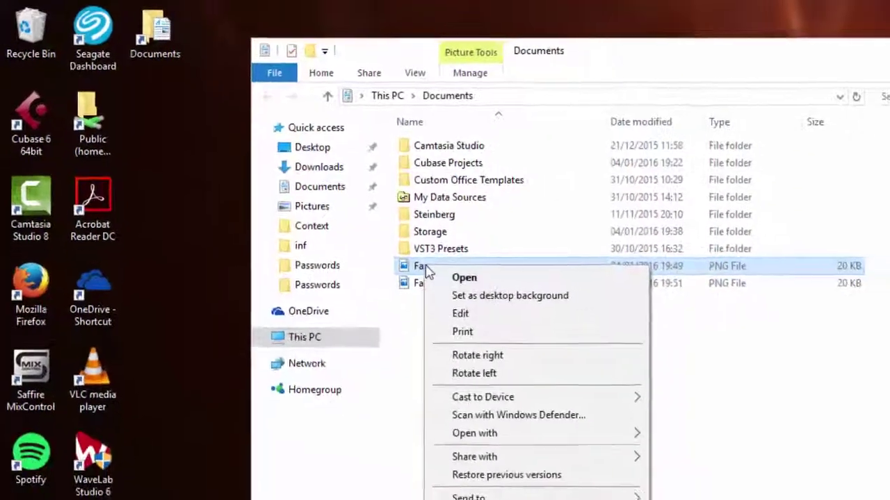
{"action": "mouse_move", "coordinate": [500, 380]}
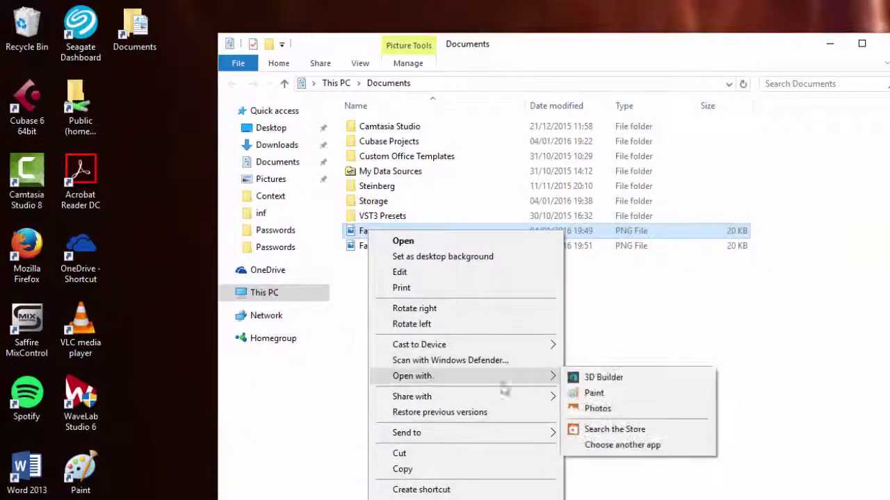
{"action": "left_click", "coordinate": [594, 393]}
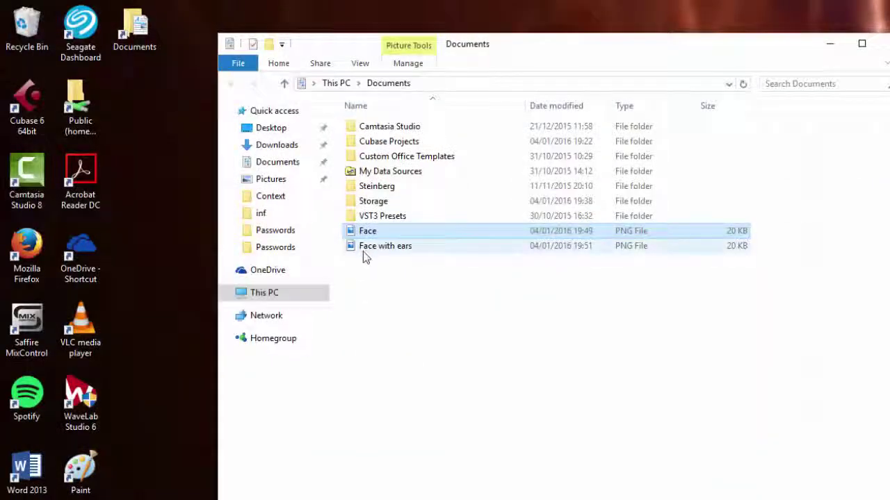
- Open 'Face with ears' in Paint, showing the face with curved black ears
{"action": "left_click", "coordinate": [368, 250]}
{"action": "right_click", "coordinate": [368, 250]}
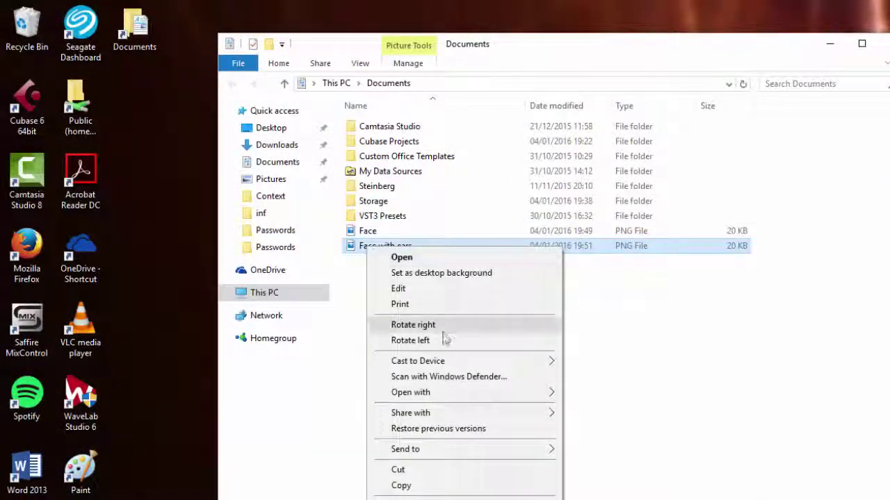
{"action": "mouse_move", "coordinate": [449, 394]}
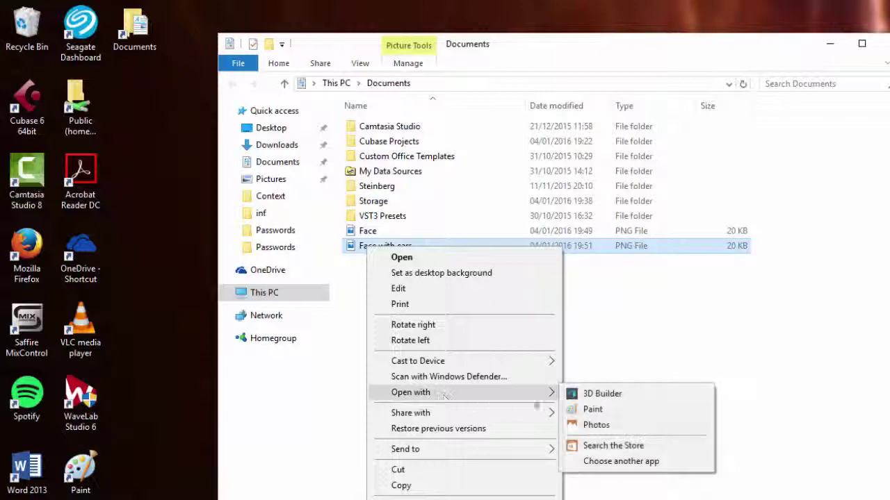
{"action": "left_click", "coordinate": [592, 414]}
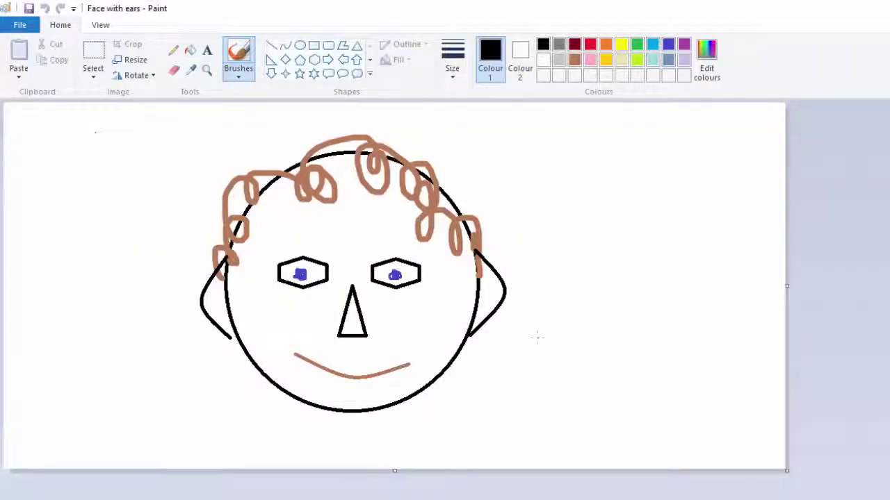